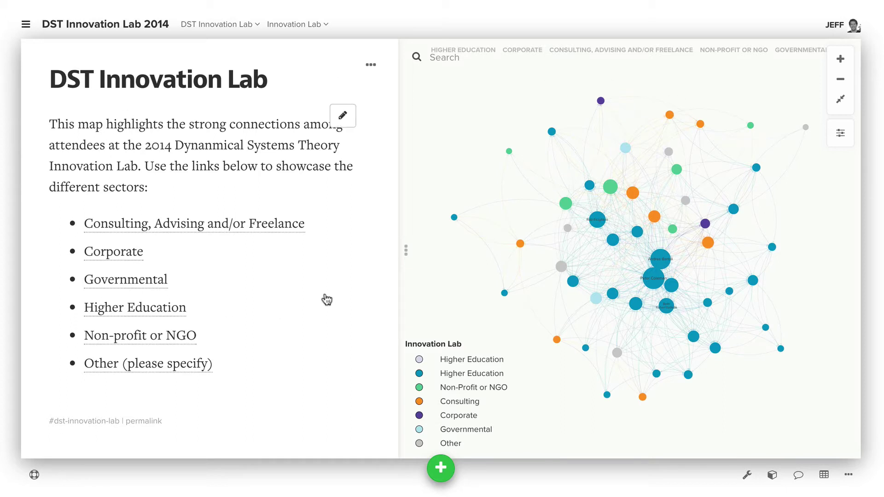
View an attendee's profile, toggle the map description with Ctrl+period, and check view settings.
left_click(454, 217)
left_click(432, 155)
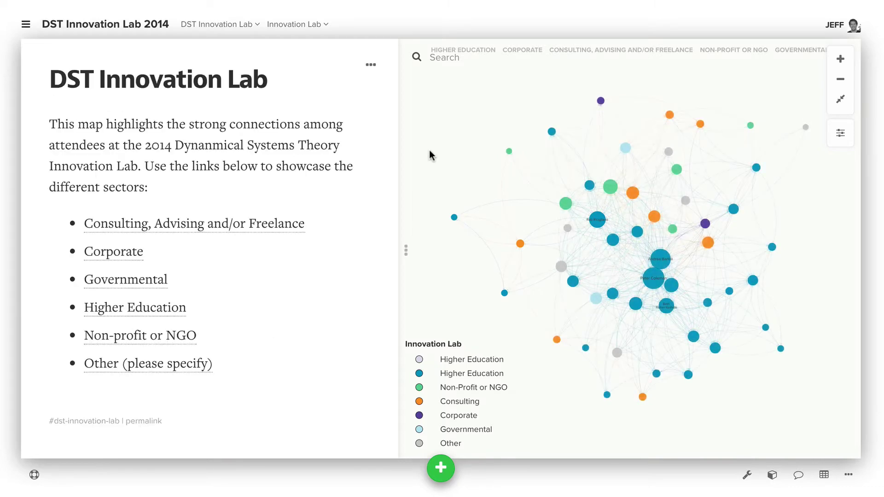
key("ctrl+period")
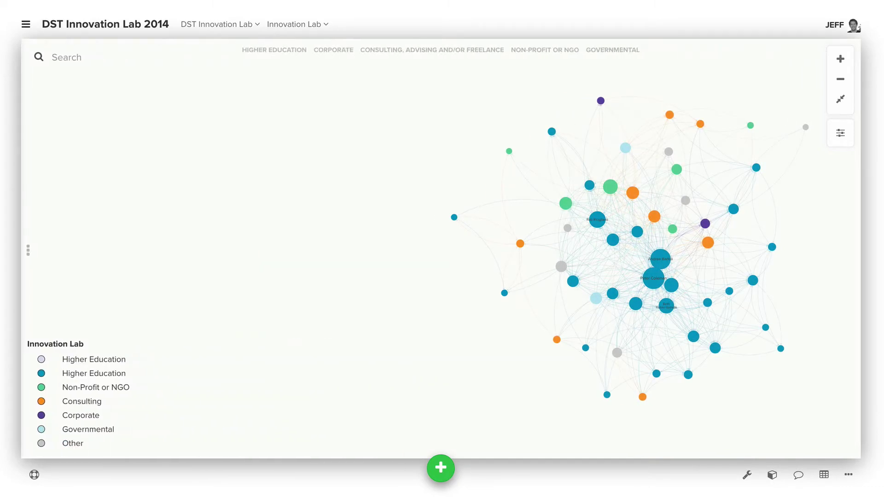
key("ctrl+period")
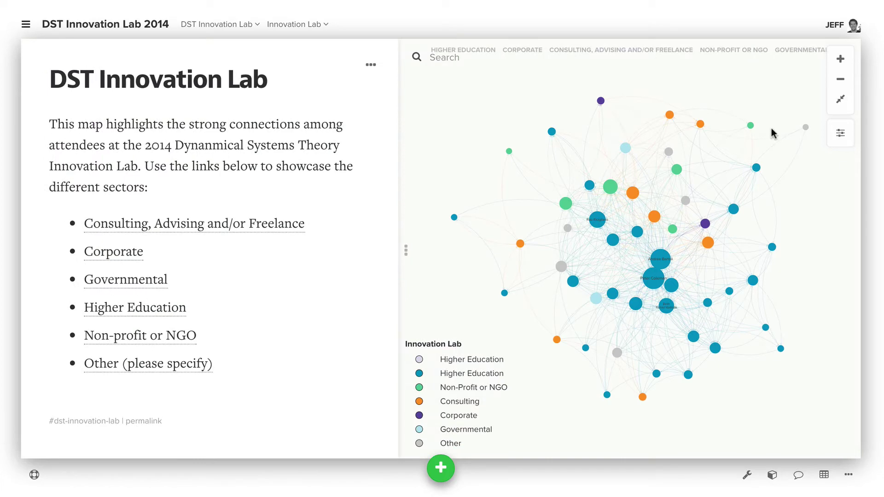
left_click(840, 135)
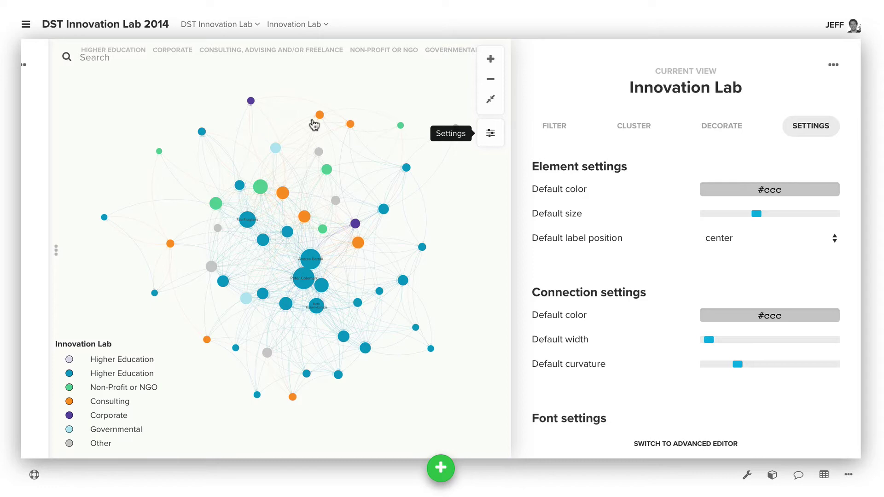
left_click(109, 133)
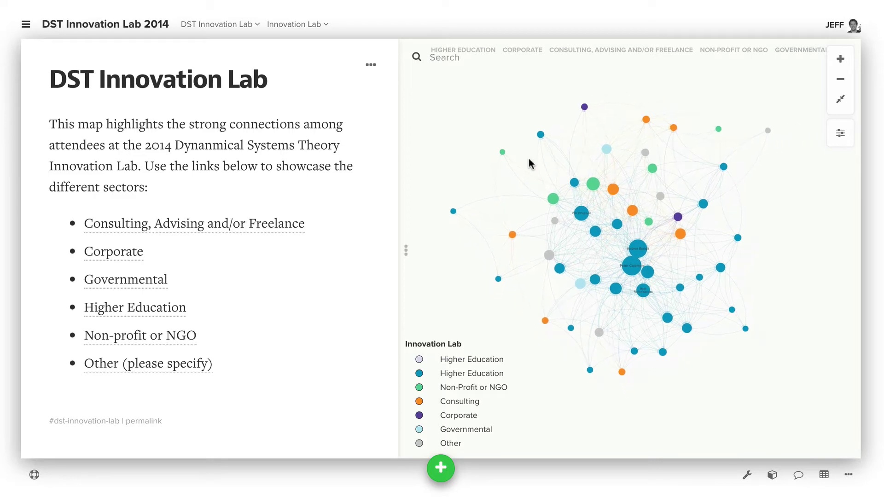
Select every map element and connection with Ctrl+A, then clear the selection.
left_click_drag(529, 163, 540, 162)
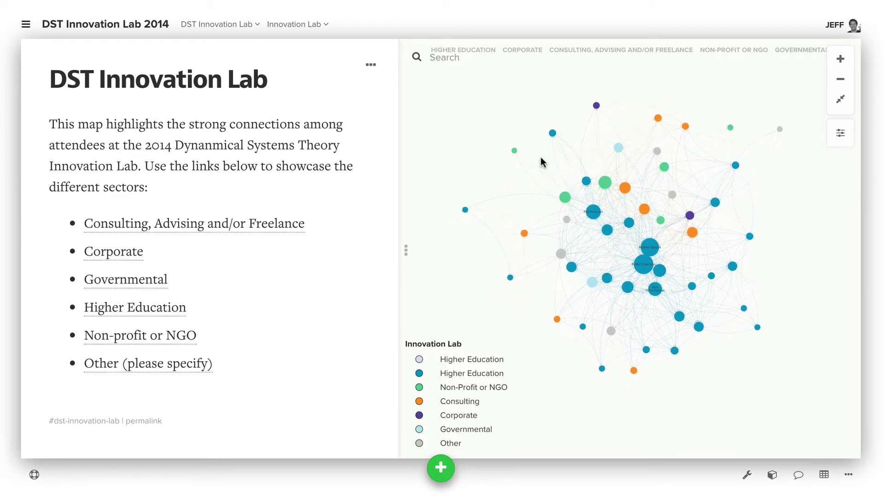
key("ctrl+a")
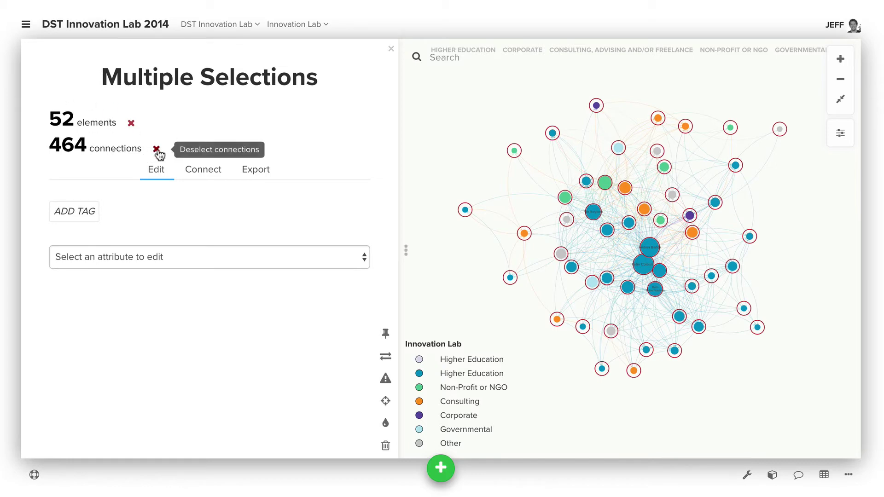
left_click(159, 152)
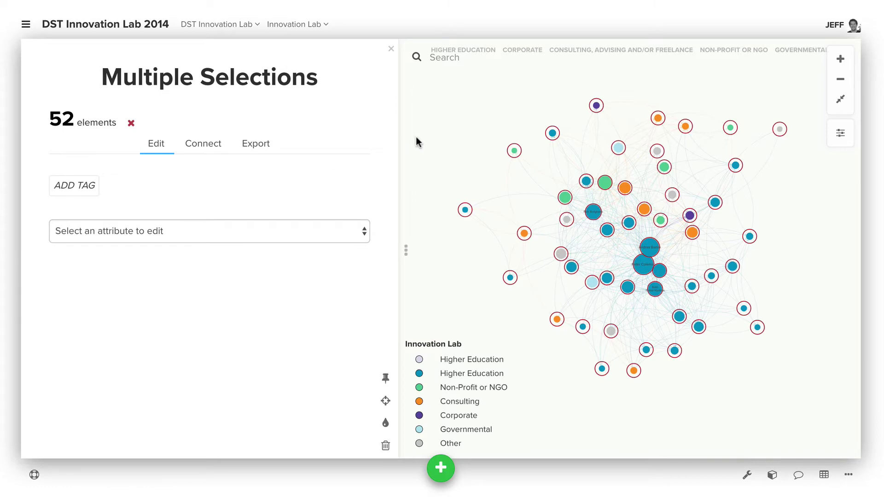
left_click(433, 122)
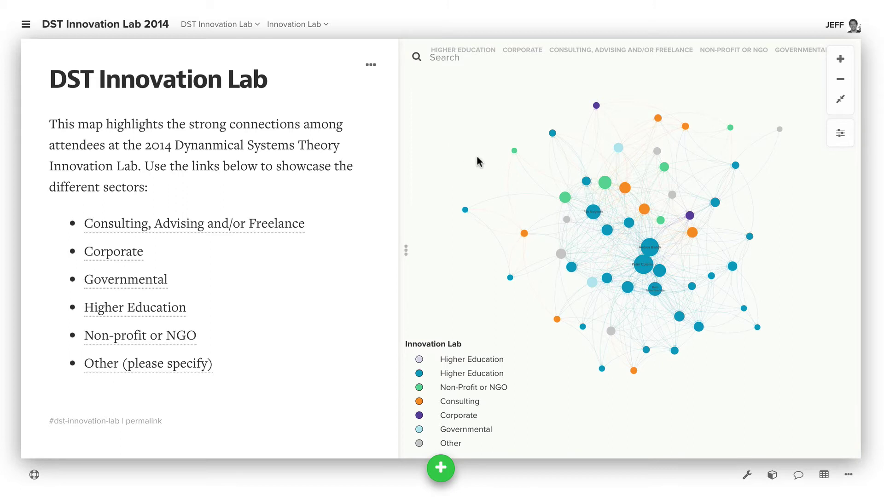
Rename the green Non-profit attendee node to their full name with F2.
scroll(477, 161, "up", 3)
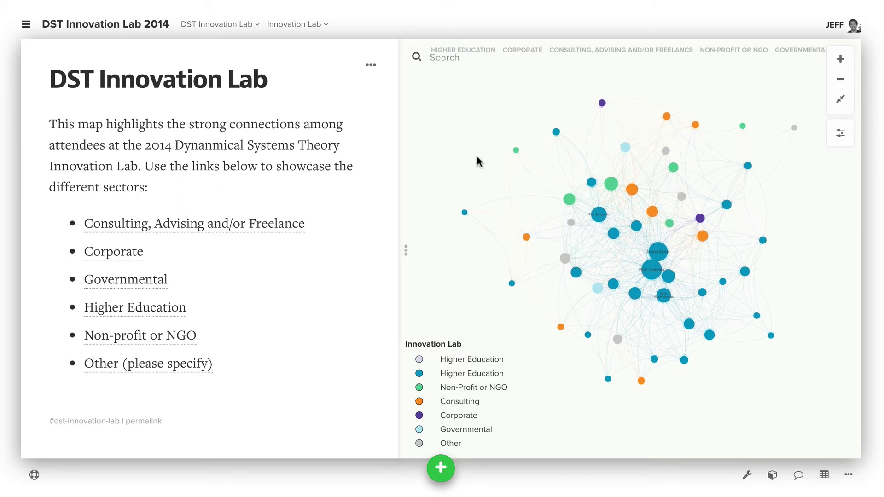
left_click(528, 148)
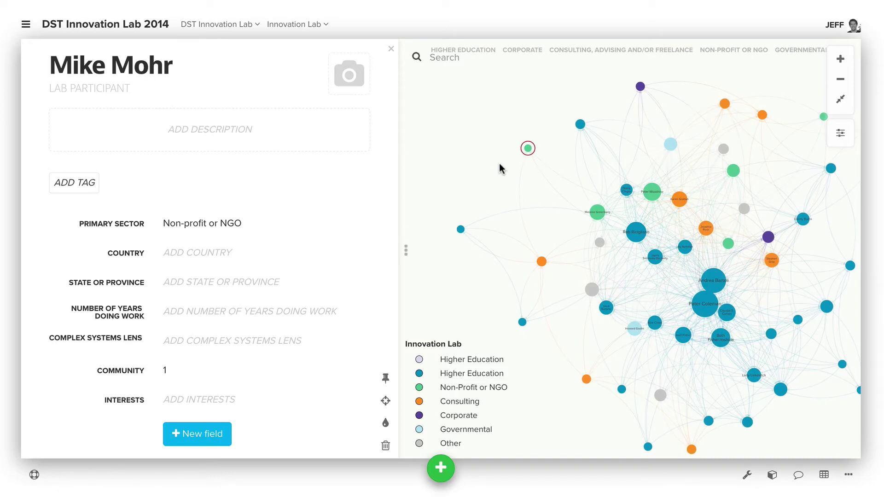
key("F2")
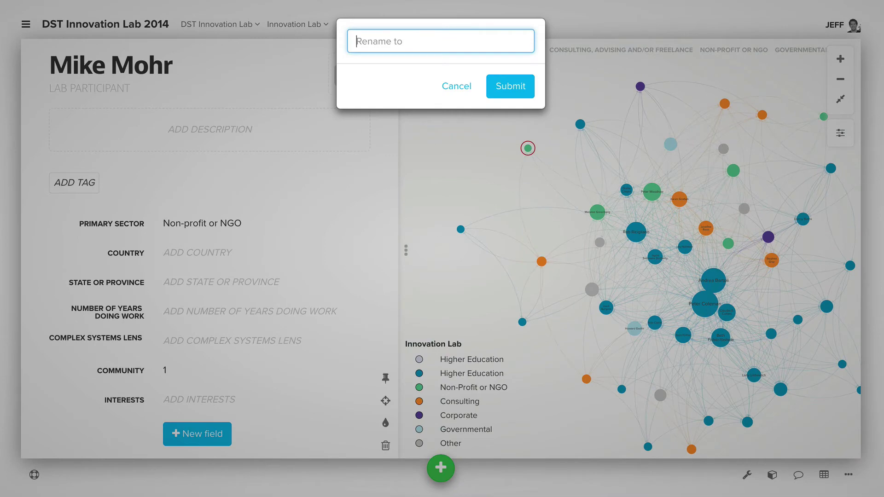
key("Return")
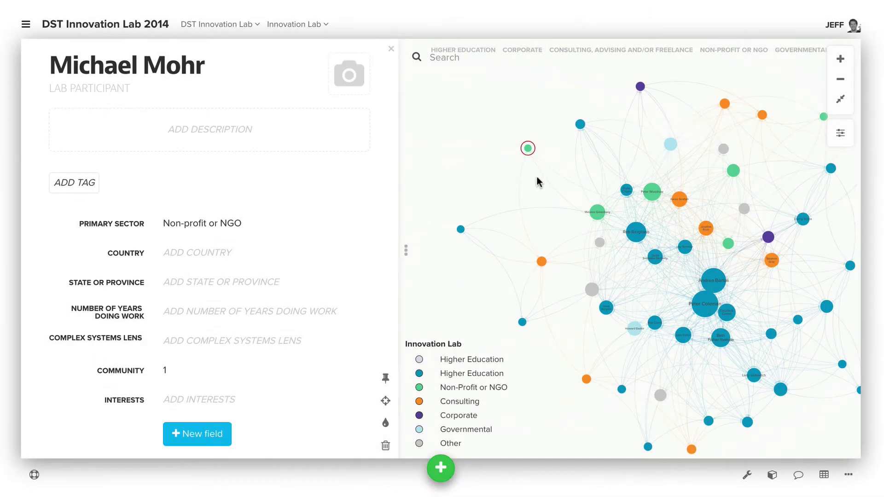
Label the attendee's connection to the orange consultant 'Collaborator' and deselect it.
left_click(518, 195)
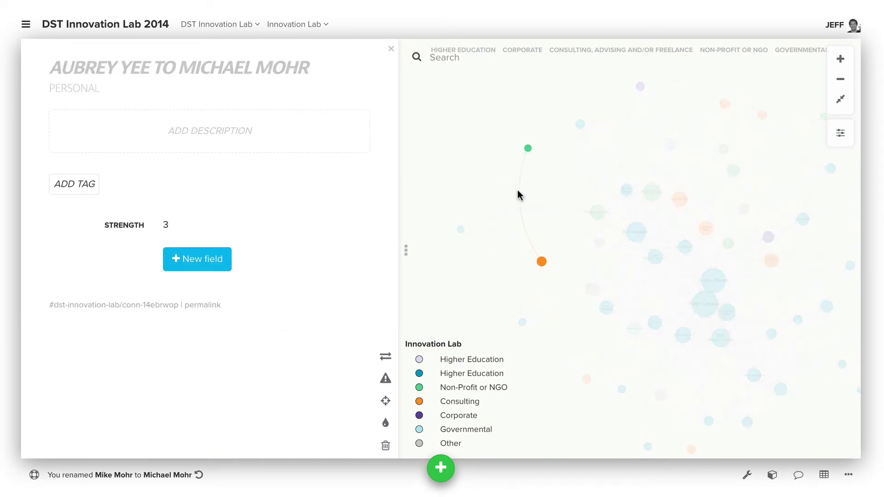
double_click(518, 194)
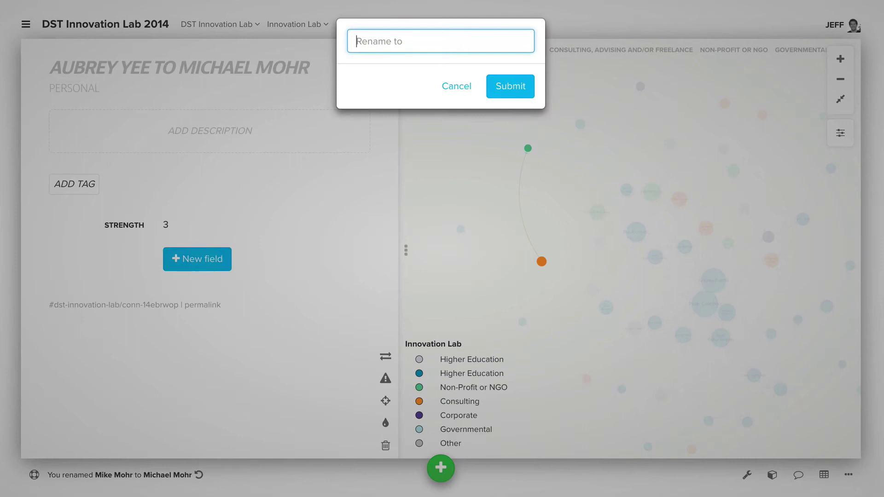
type("Collaborator")
key("Return")
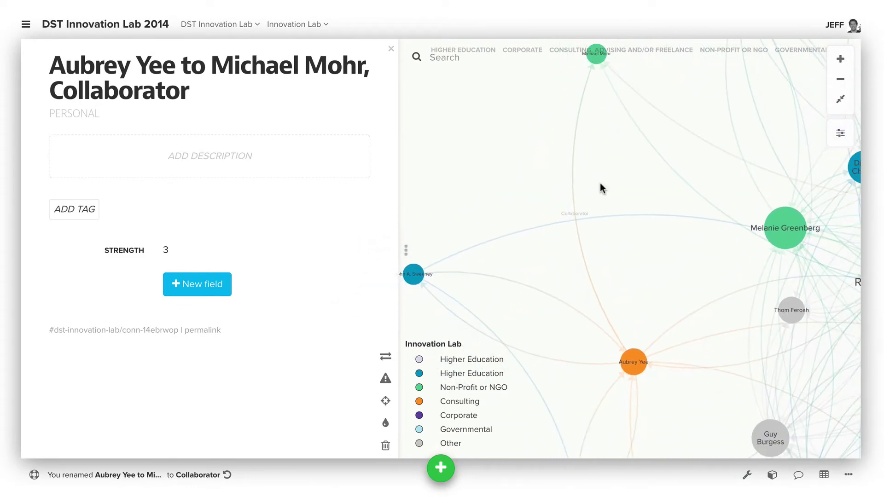
left_click(540, 151)
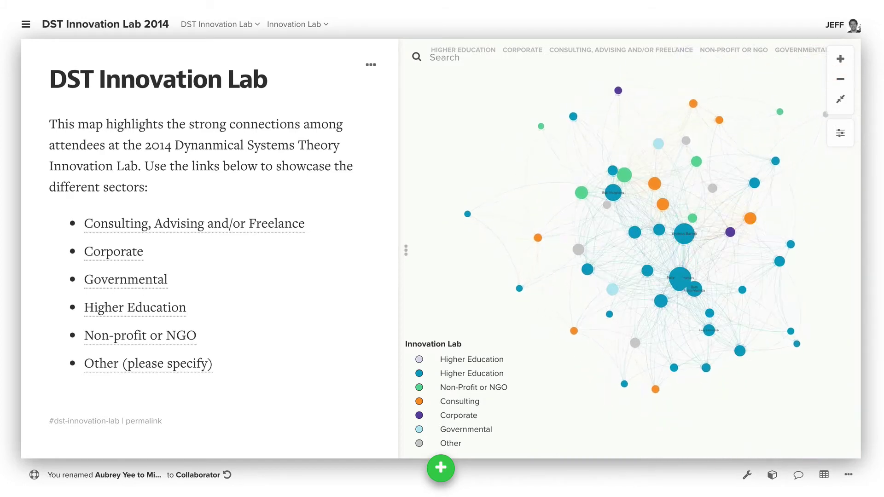
Select all map elements with Ctrl+A, then clear the selection.
left_click_drag(493, 142, 469, 141)
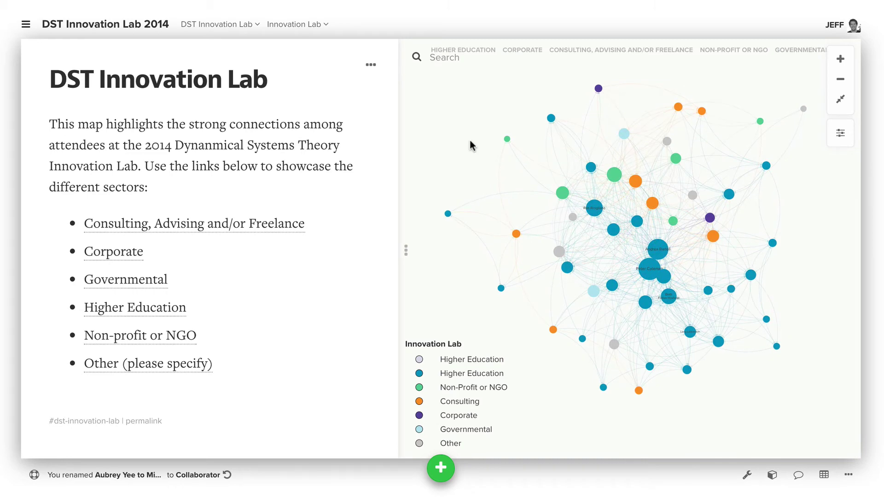
key("ctrl+a")
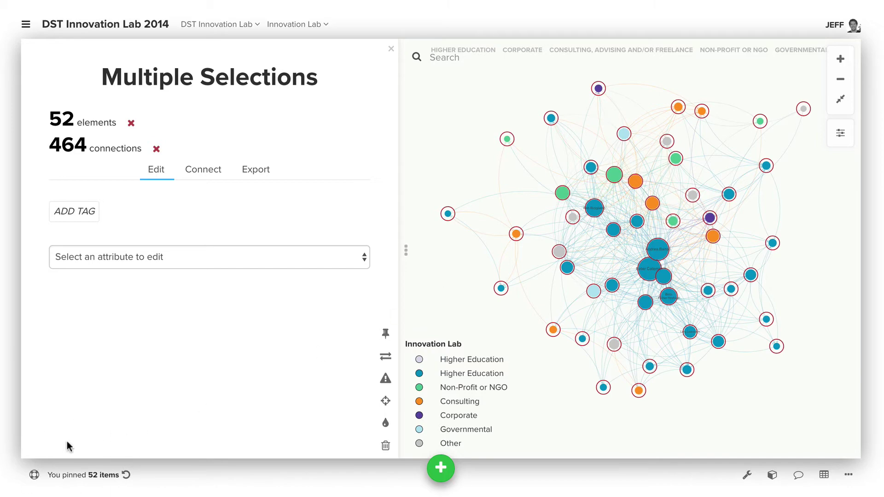
left_click(452, 148)
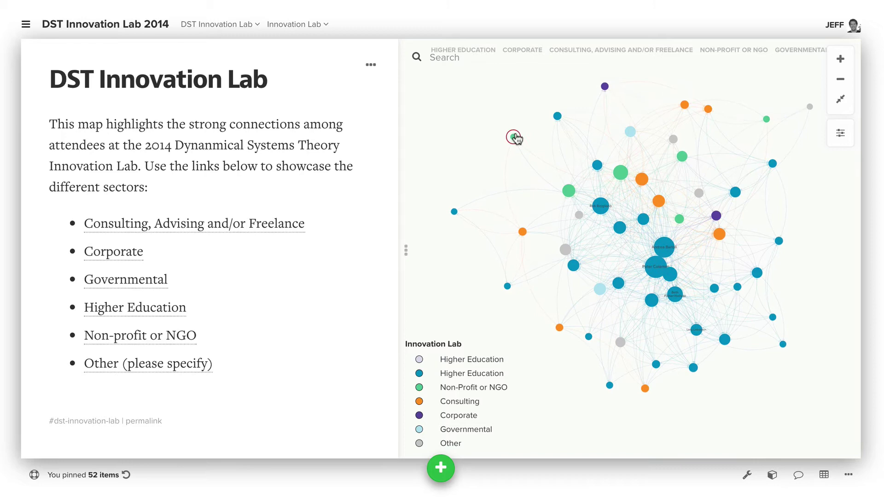
Unpin all 52 elements with Ctrl+A and P, letting the network re-settle.
left_click_drag(516, 137, 493, 144)
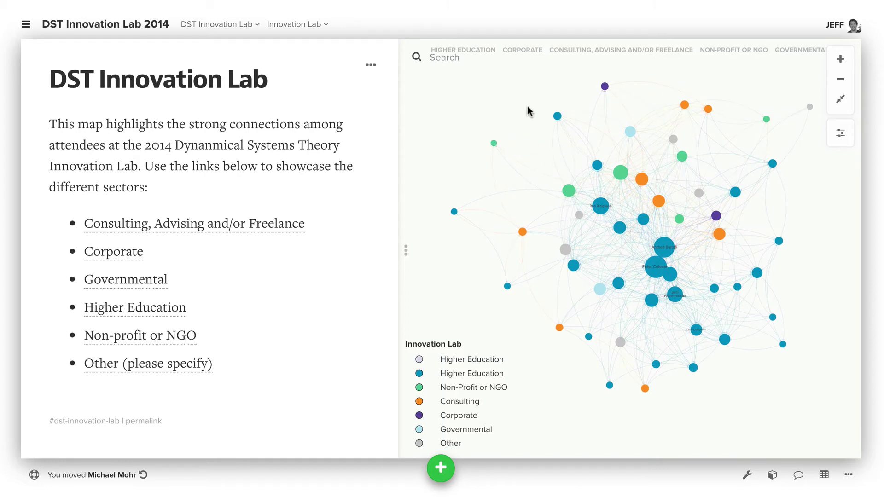
key("ctrl+a")
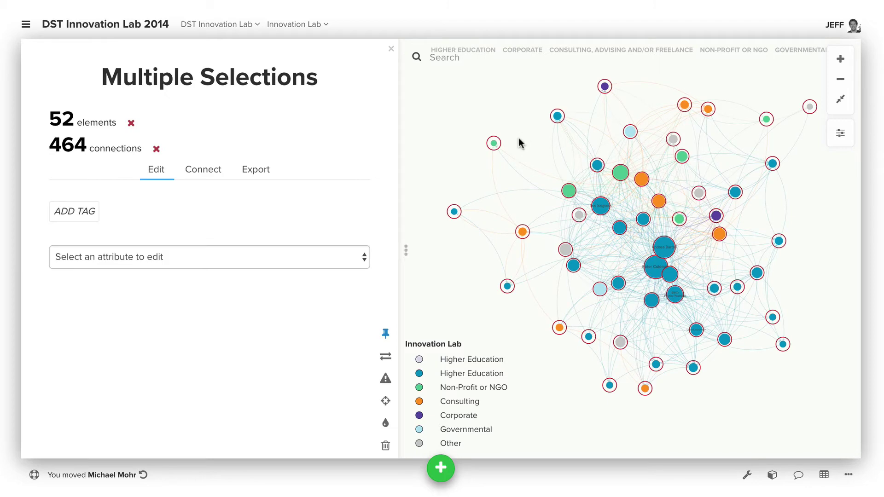
key("p")
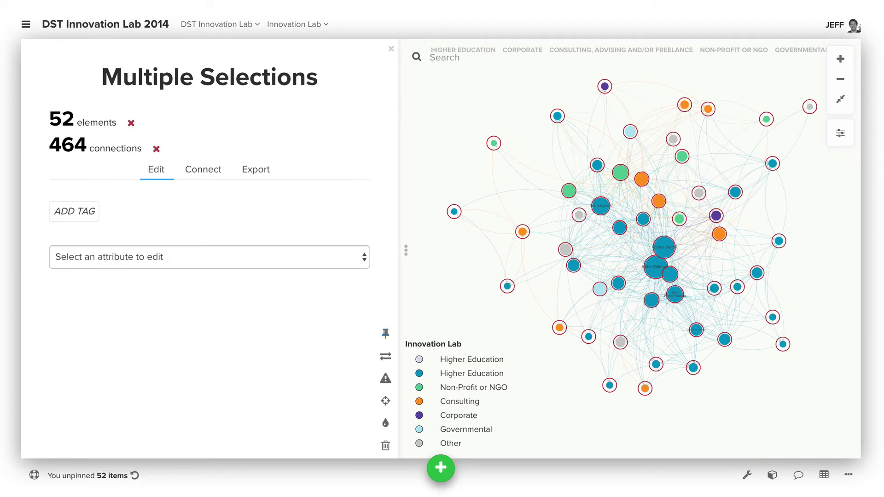
left_click(529, 109)
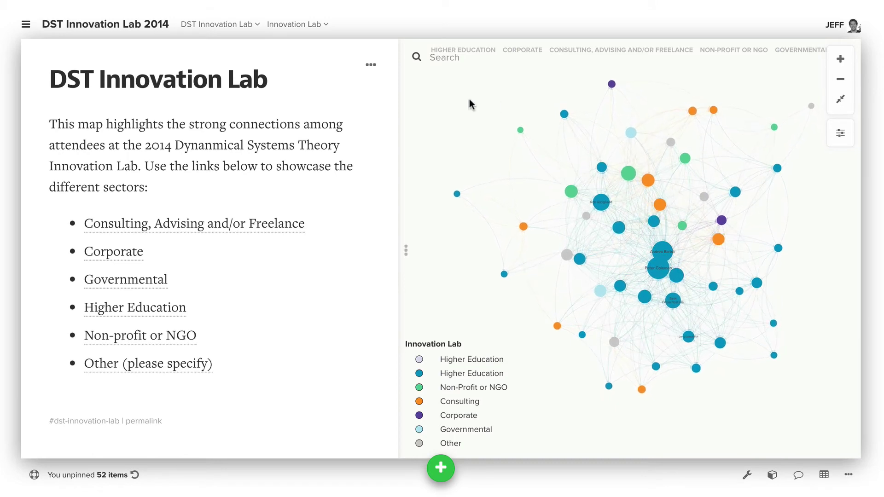
left_click_drag(459, 102, 460, 120)
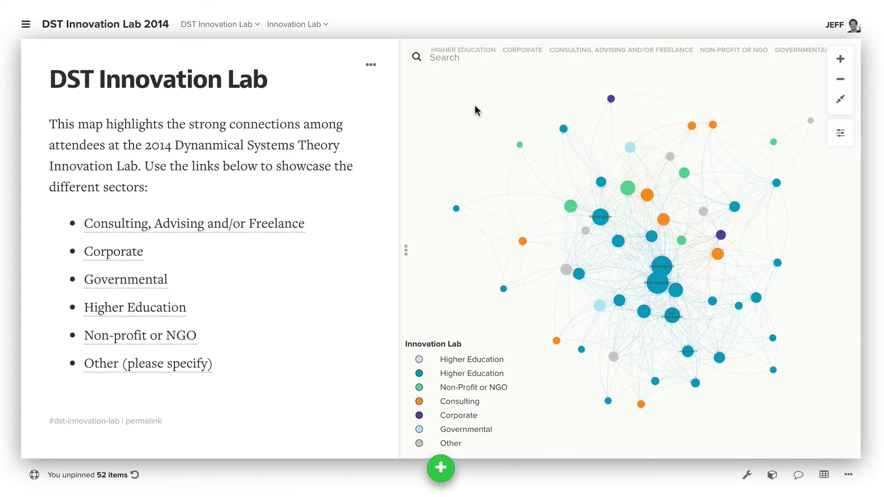
left_click(441, 58)
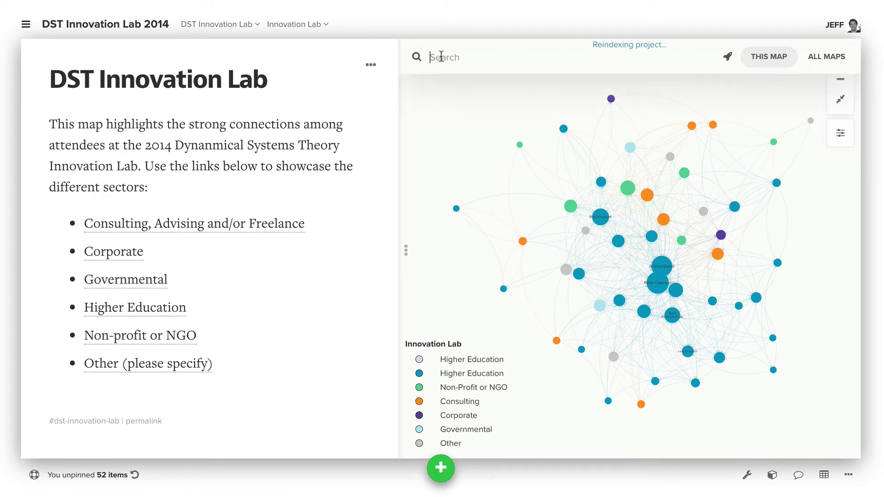
left_click(442, 123)
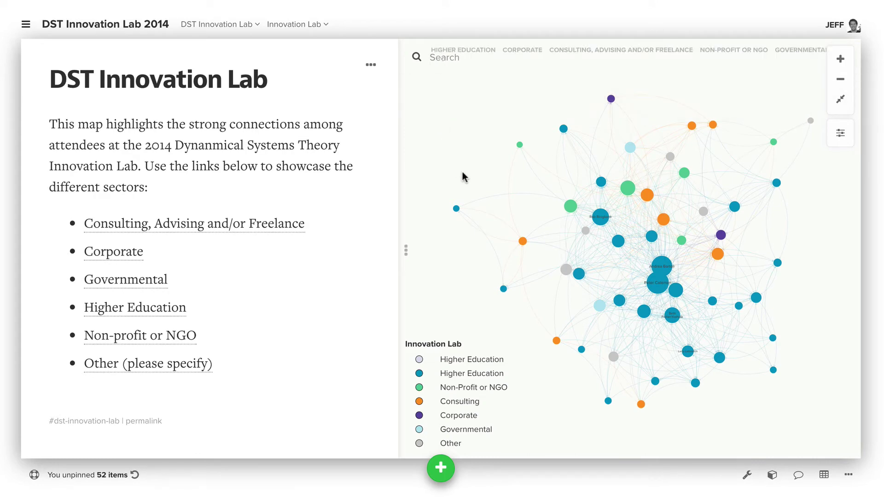
left_click(430, 57)
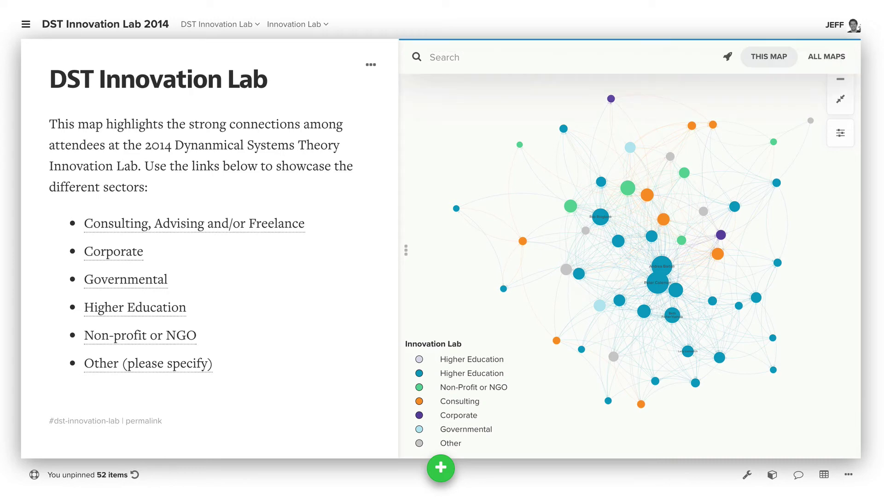
type("Michael")
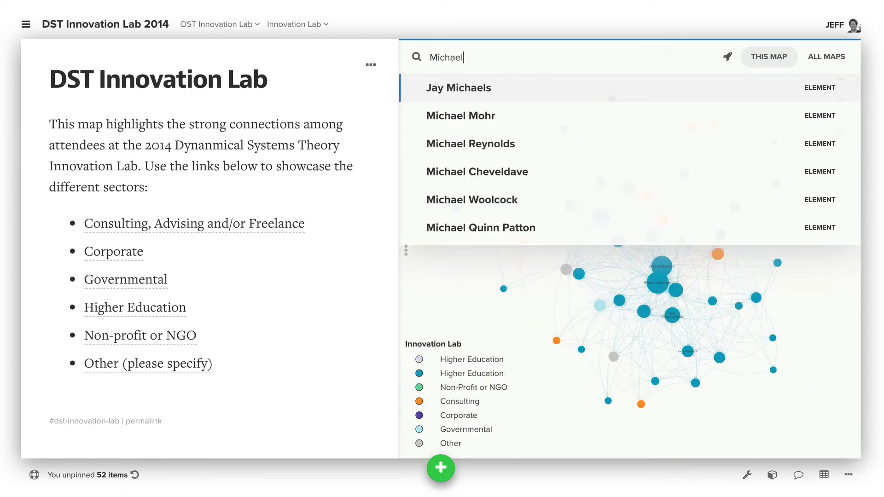
key("Down")
key("Return")
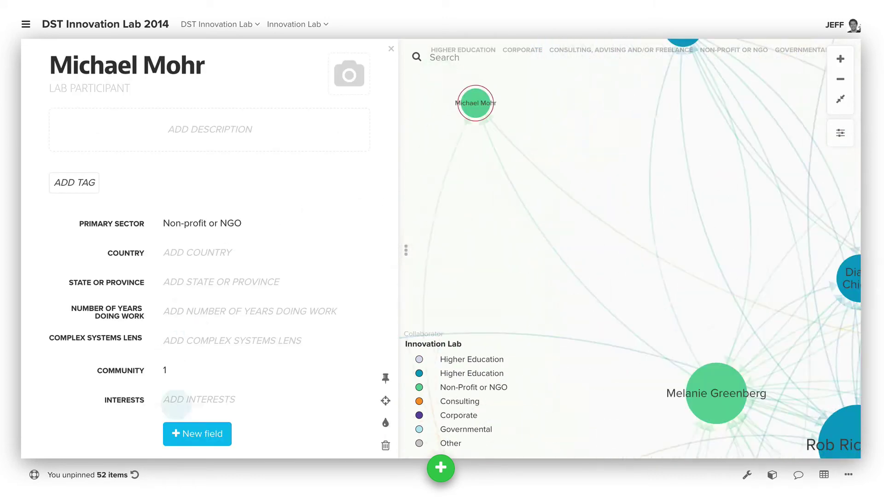
left_click(538, 212)
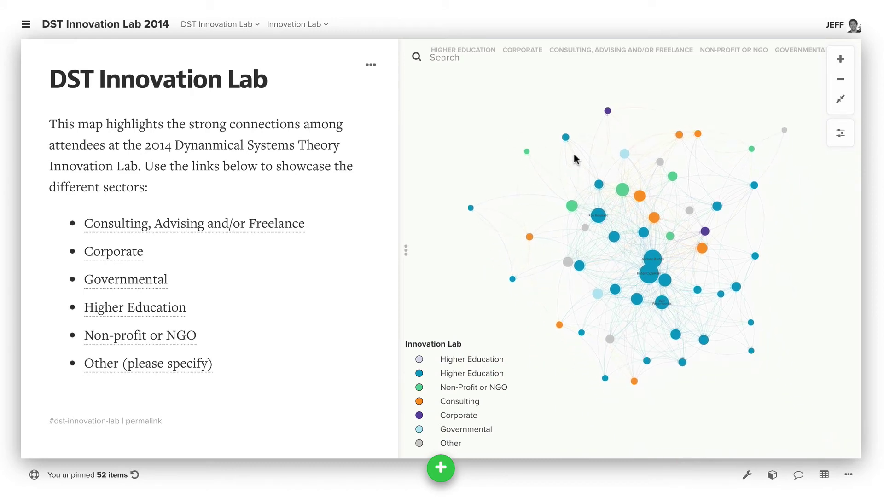
left_click(566, 136)
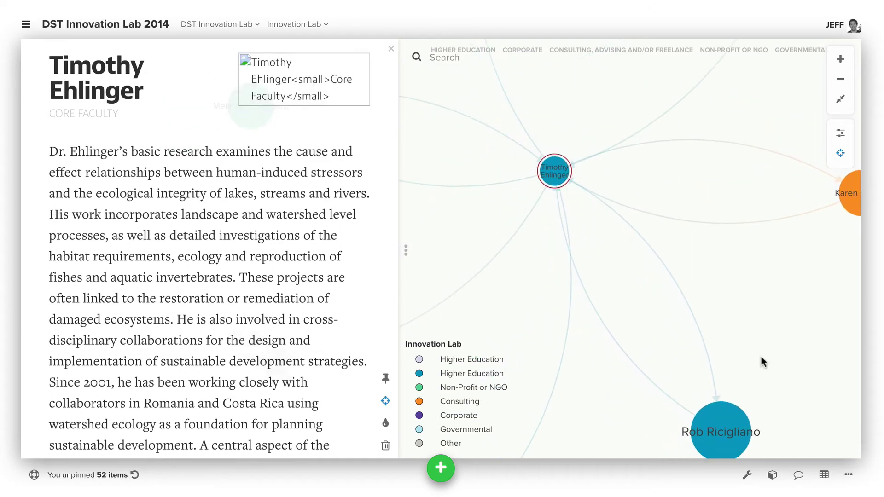
left_click(778, 326)
left_click(543, 129)
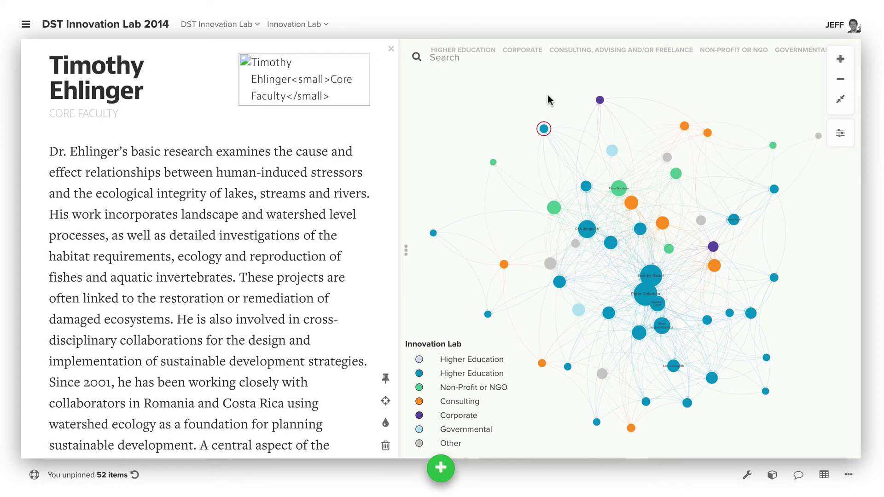
key("f")
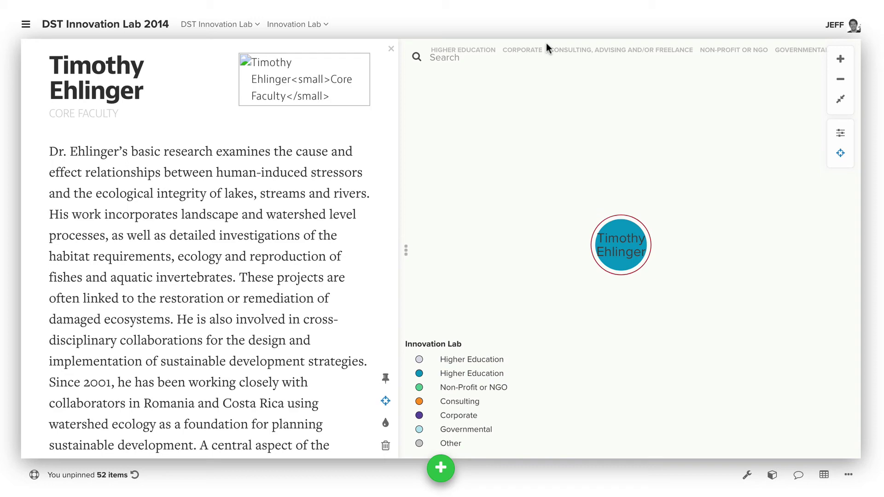
left_click(578, 113)
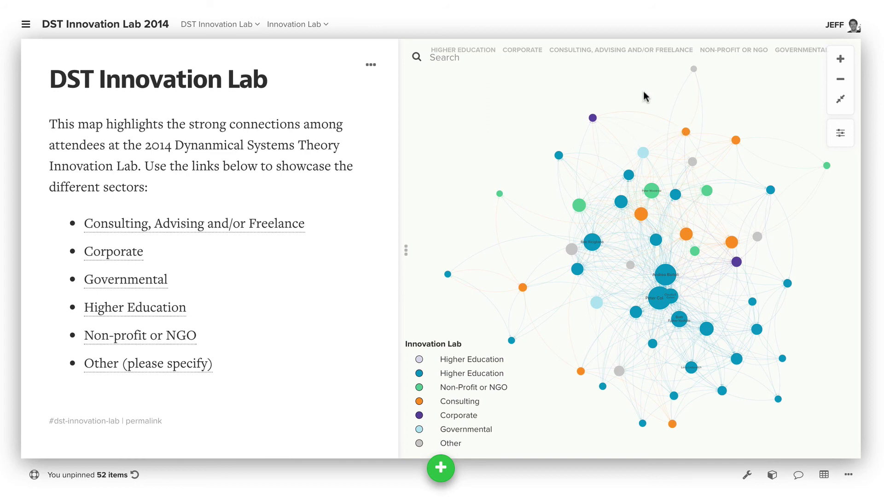
left_click_drag(641, 87, 635, 79)
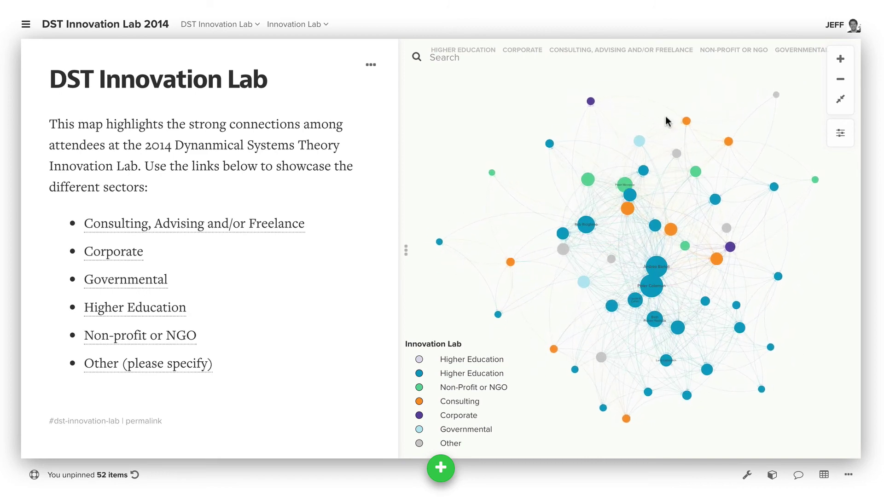
scroll(571, 109, "up", 5)
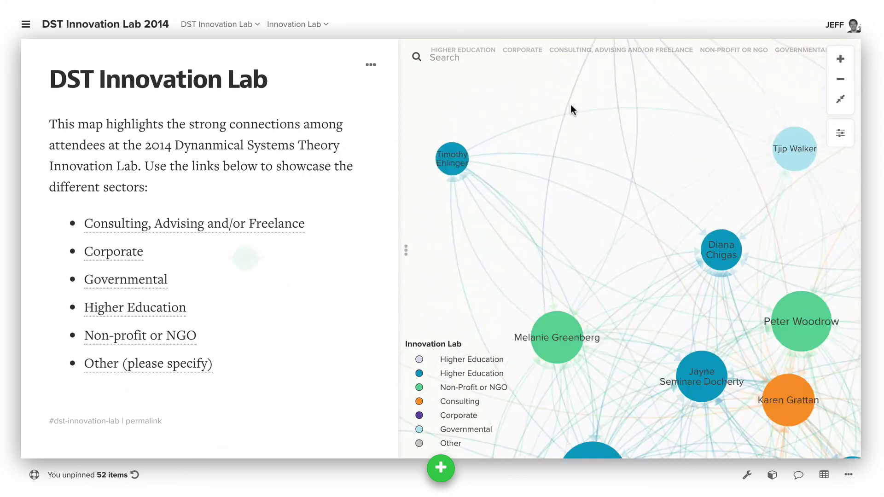
scroll(570, 109, "up", 3)
scroll(648, 239, "down", 6)
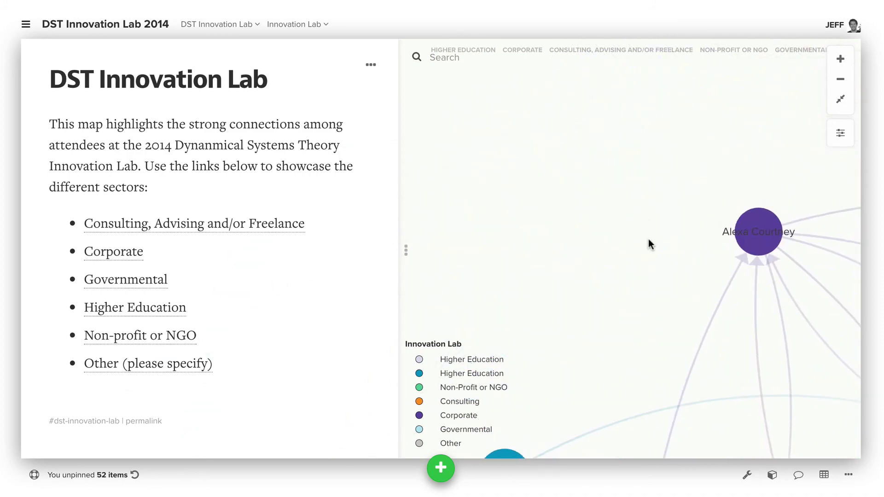